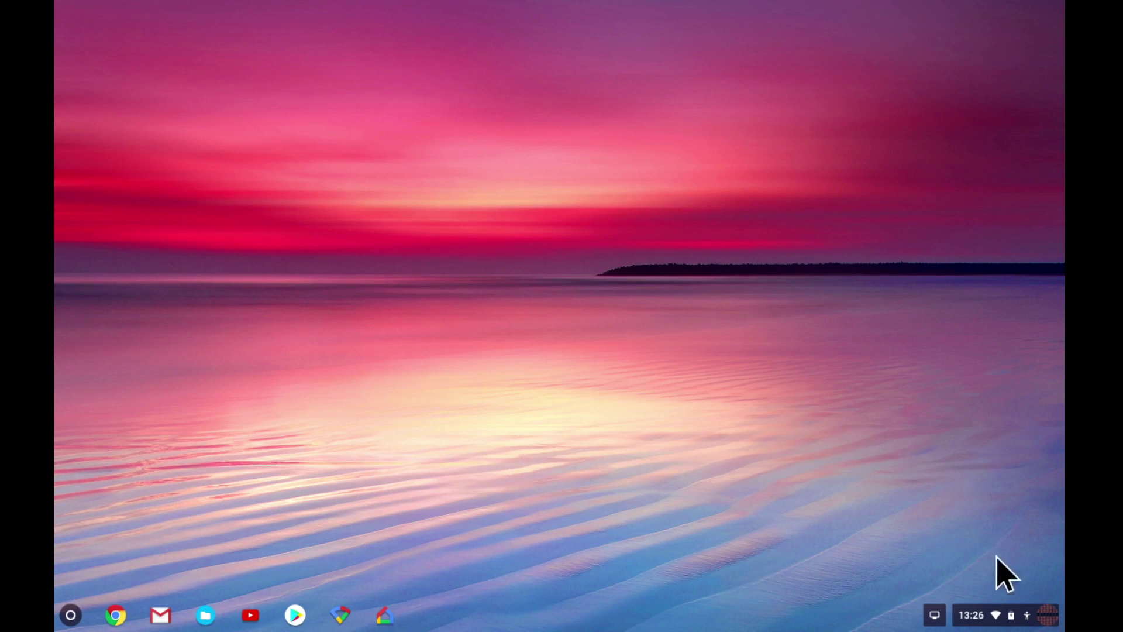
Step: Open Settings from the quick settings panel and show its main menu of sections
click(1003, 615)
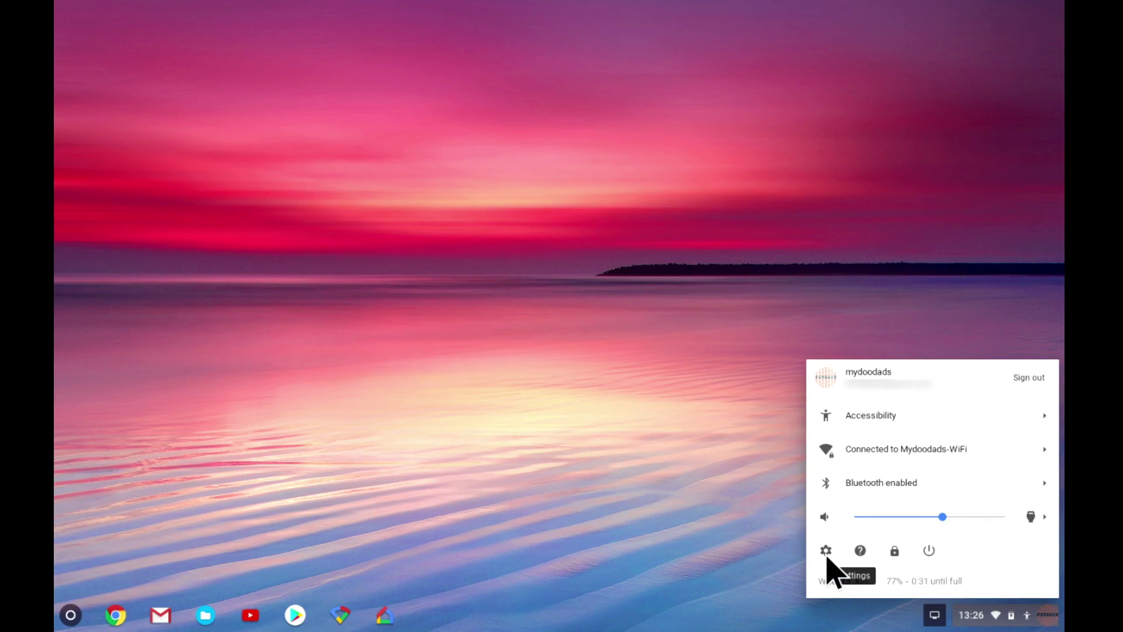
click(826, 554)
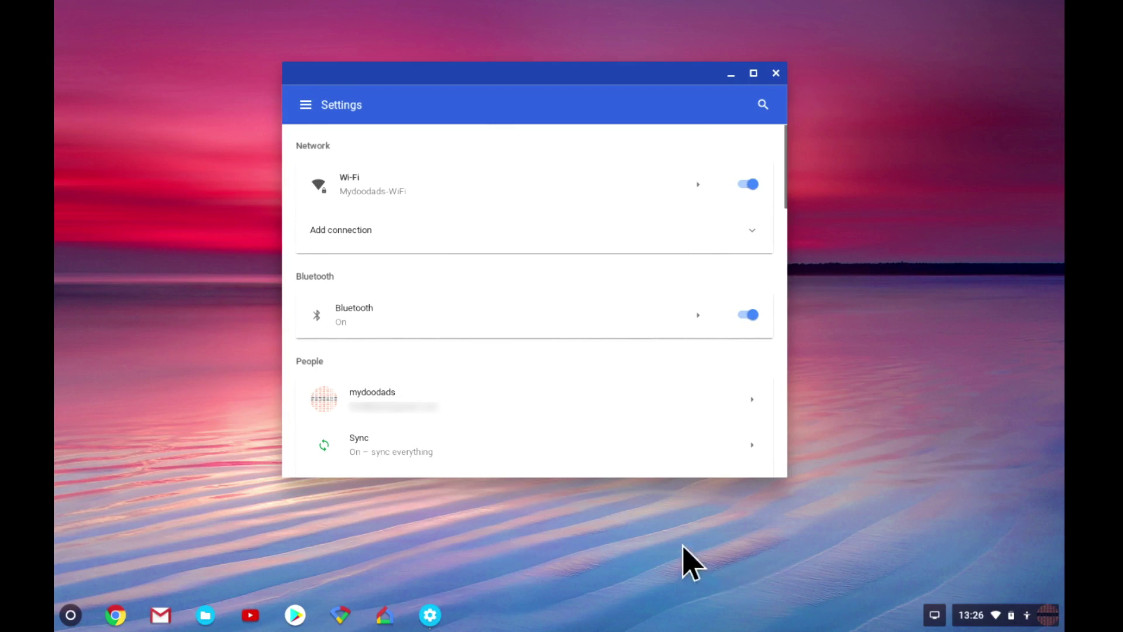
click(304, 109)
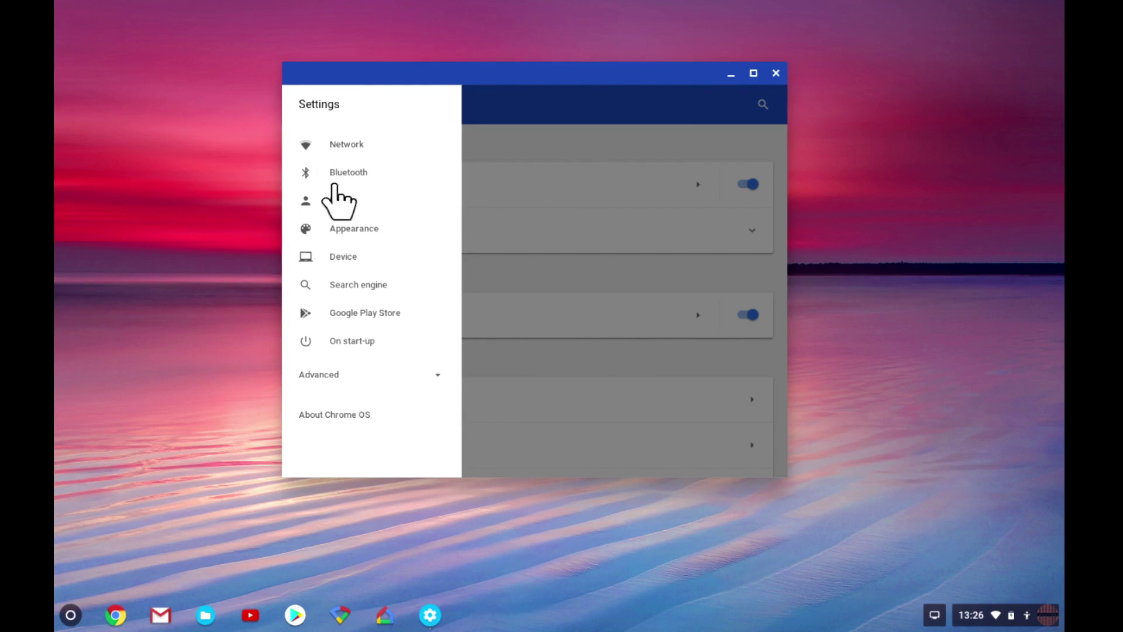
Step: Go to Advanced > Reset settings and choose Powerwash to bring up the restart prompt
click(329, 380)
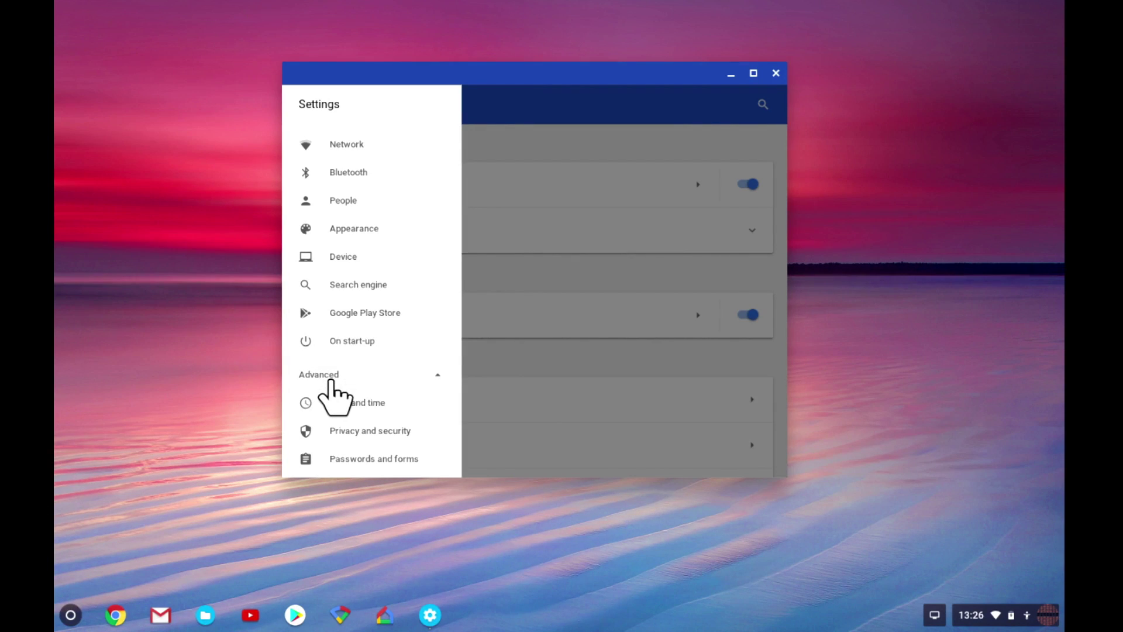
scroll(330, 383, down, 1)
scroll(333, 386, down, 2)
scroll(336, 387, down, 1)
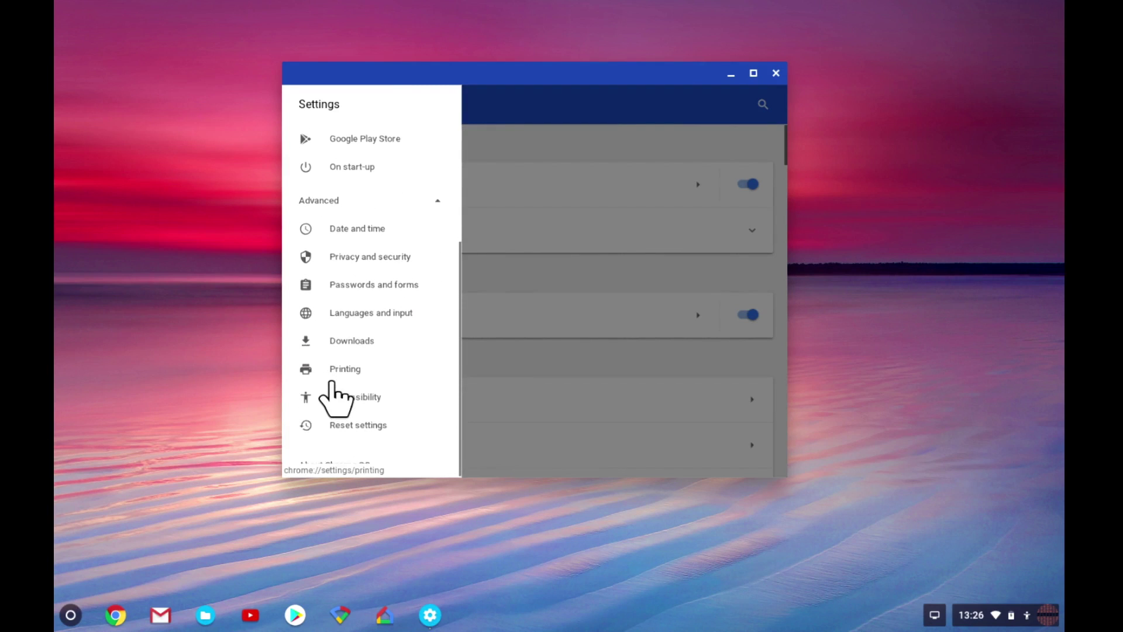
click(374, 431)
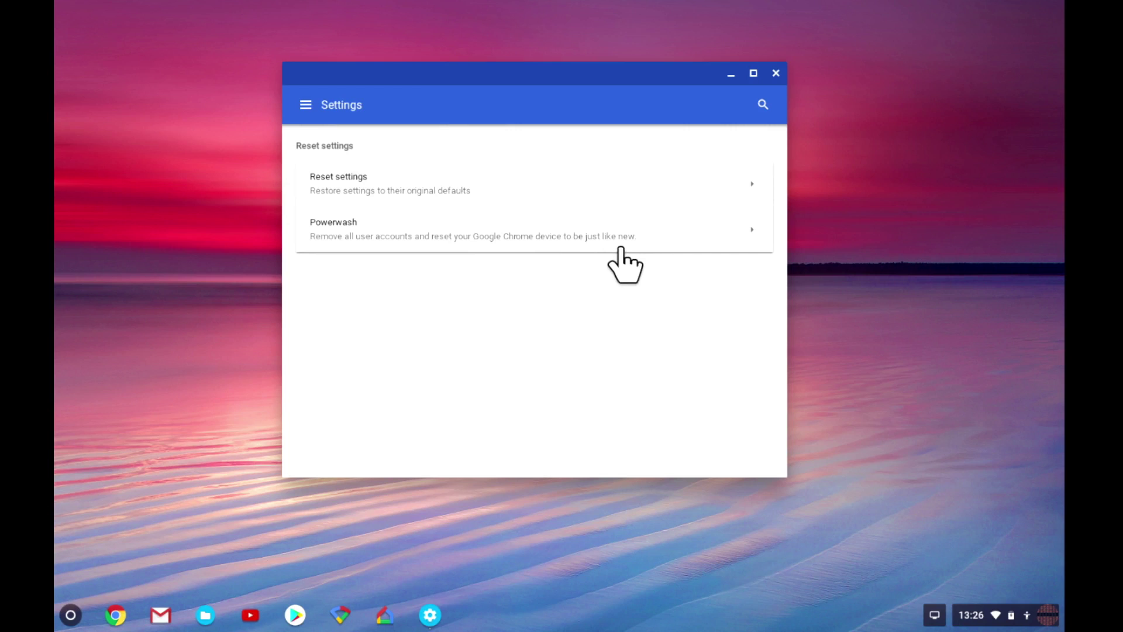
click(609, 237)
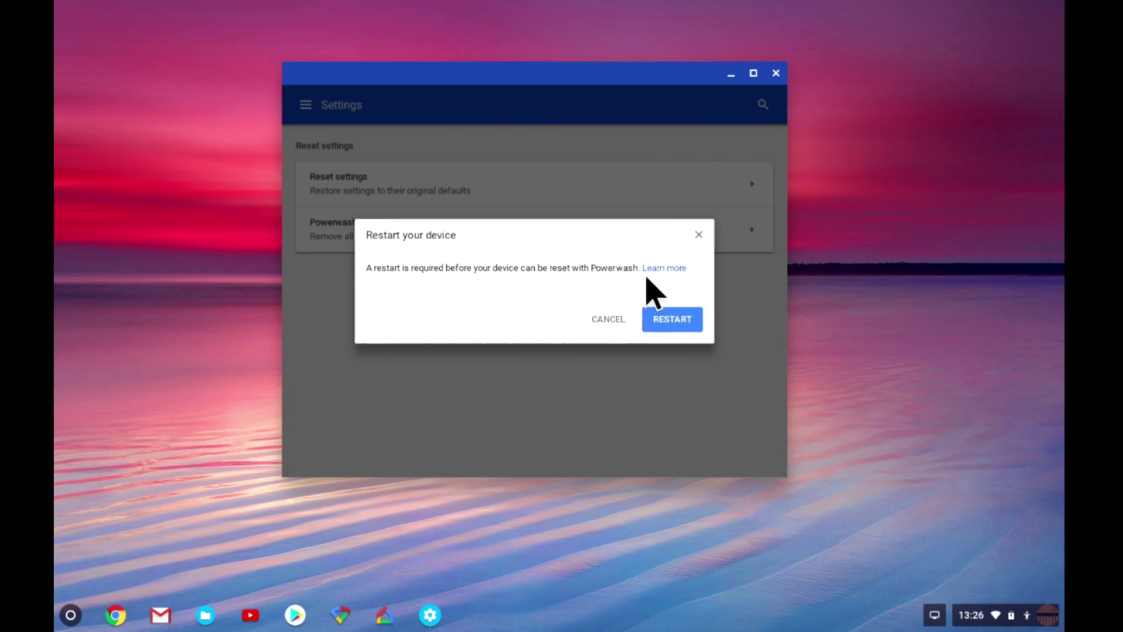
Step: Restart the device so the Powerwash reset screen can appear
click(693, 319)
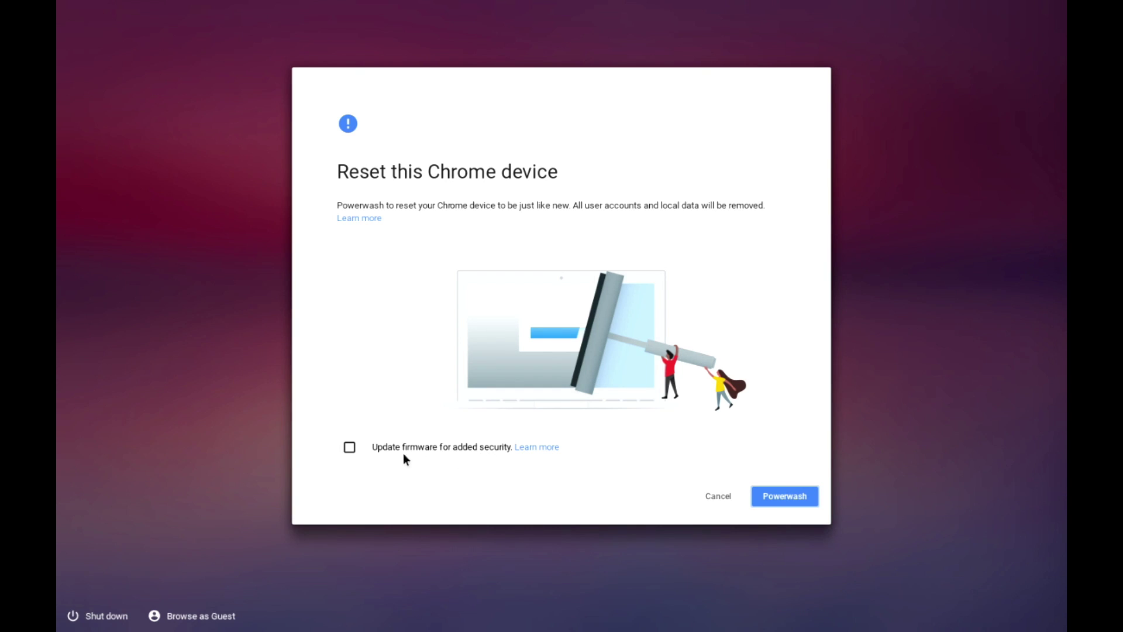
Step: Tick Update firmware for added security and confirm the Powerwash
click(350, 449)
click(784, 502)
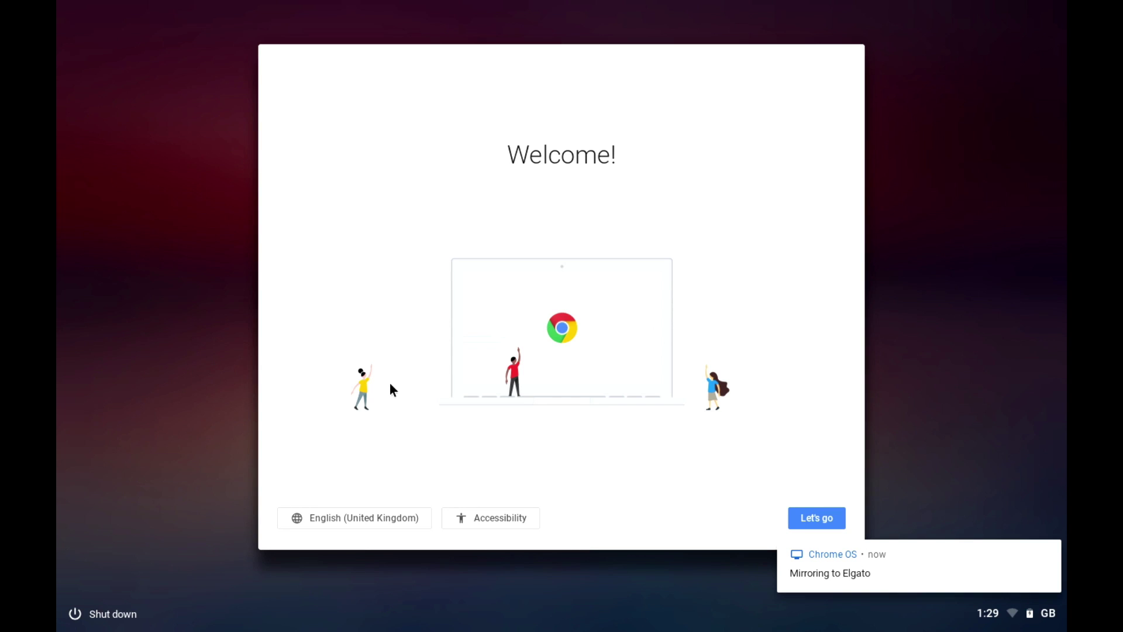
Step: Dismiss the Mirroring to Elgato notification on the Welcome screen
click(988, 566)
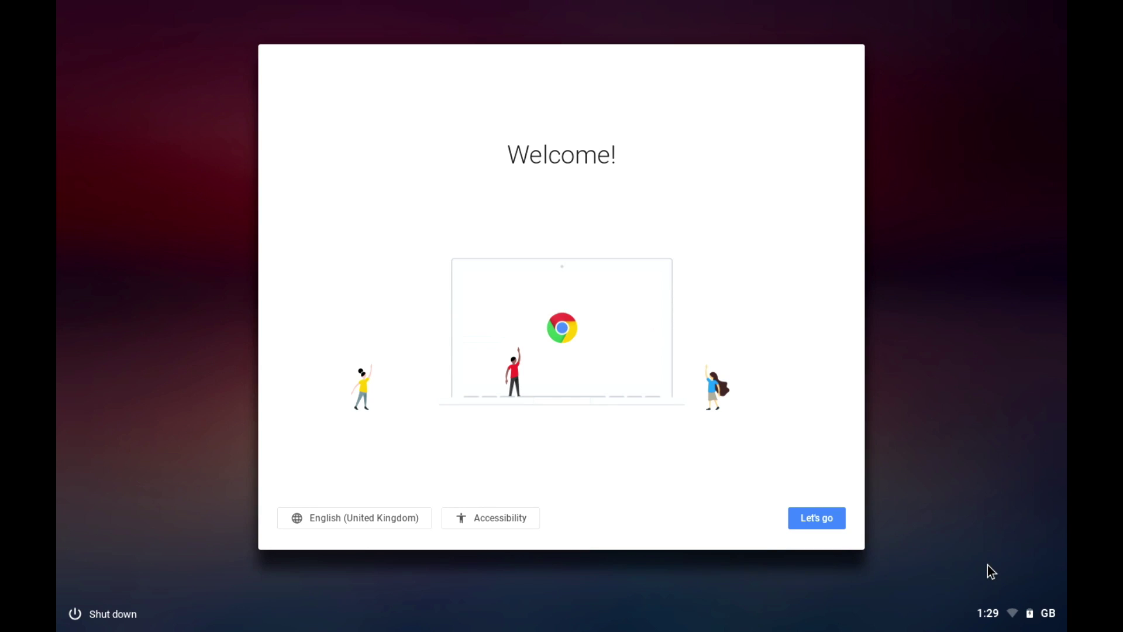